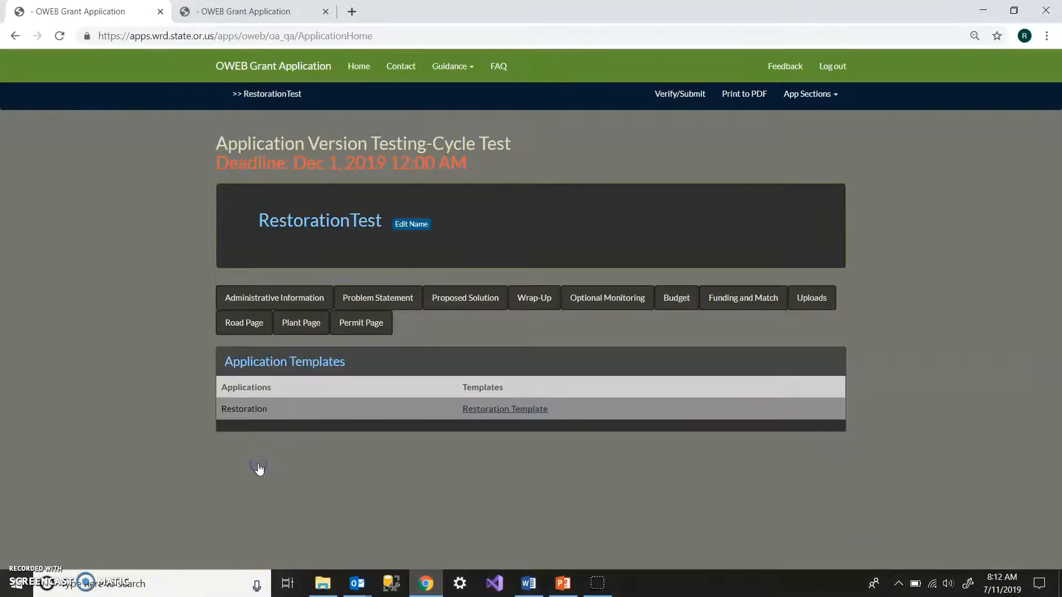
# Switch to the second browser tab showing My Applications and open the unfinished Summer Restoration application
pyautogui.click(247, 17)
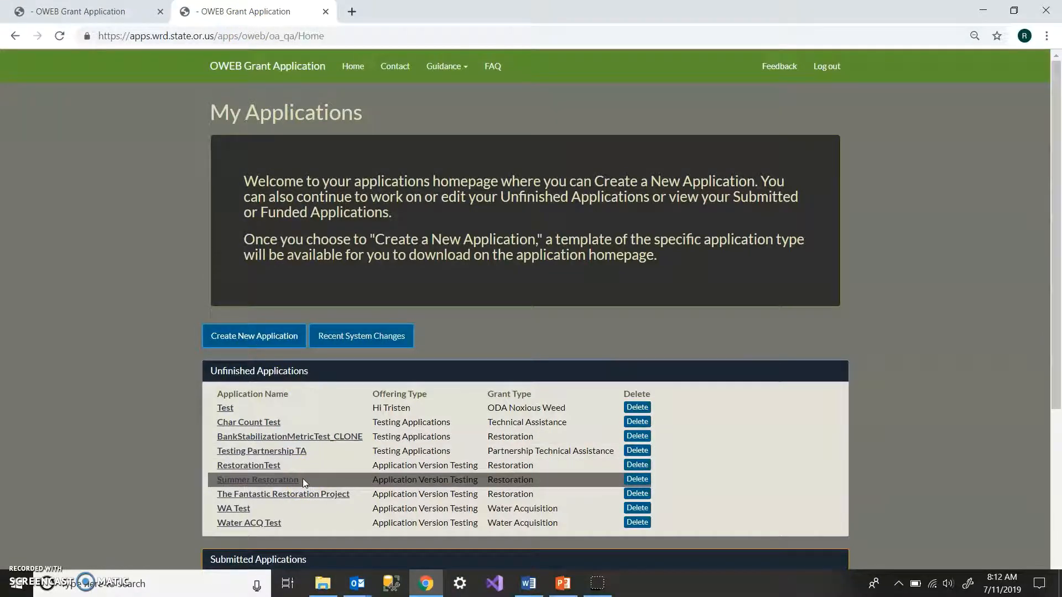
pyautogui.click(286, 481)
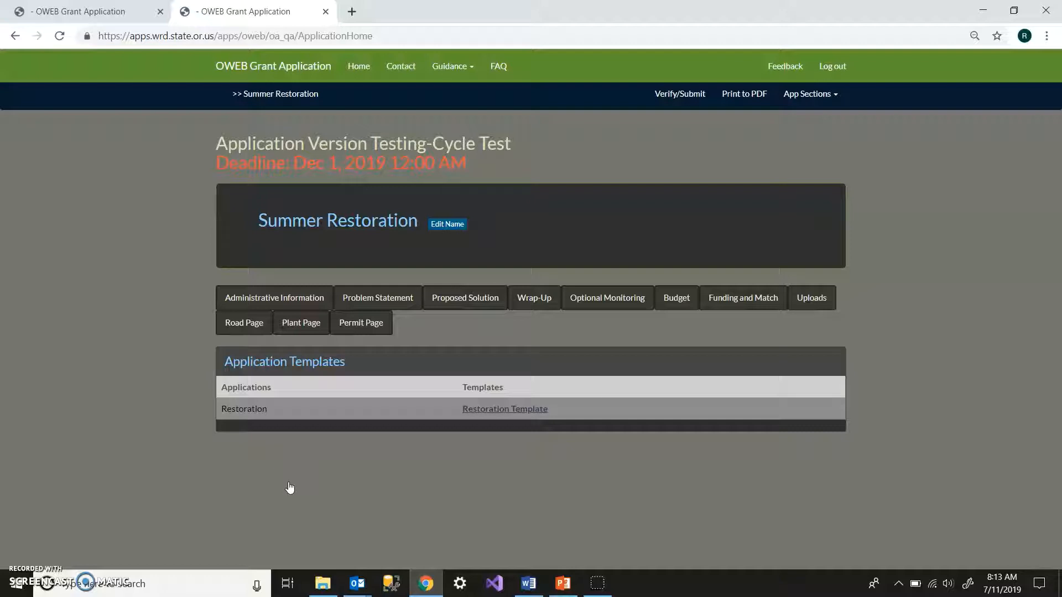
pyautogui.click(223, 490)
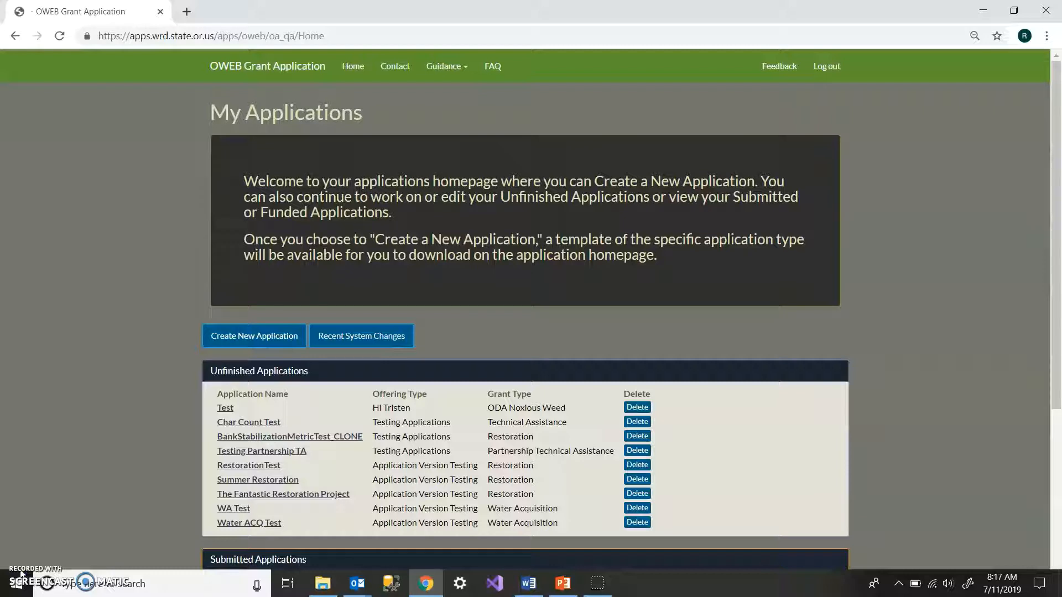
# Open the unfinished RestorationTest application and view the Open Solicitation/FIP guidance
pyautogui.click(230, 469)
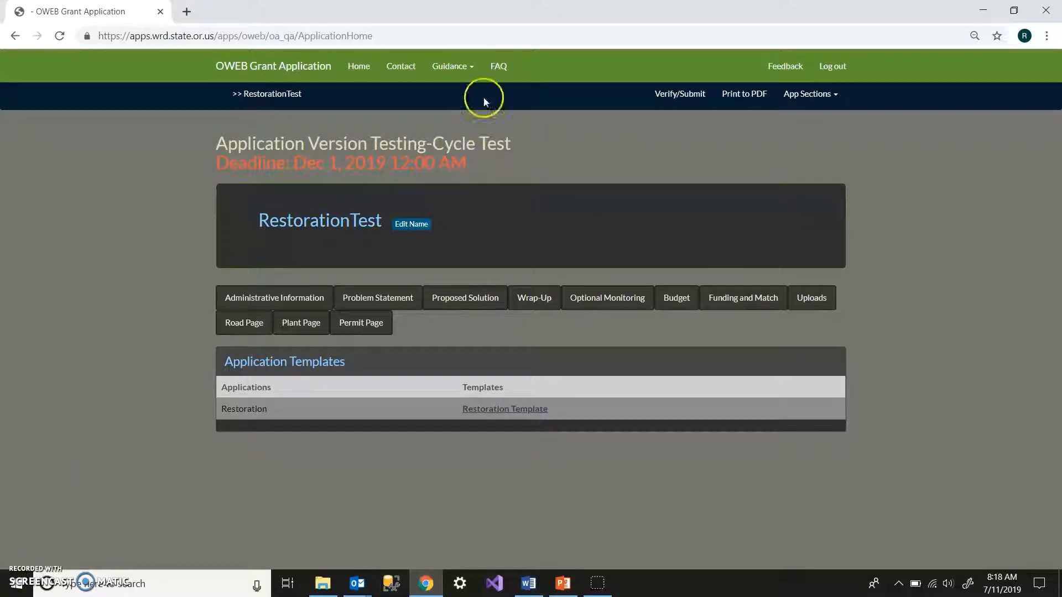
pyautogui.click(468, 71)
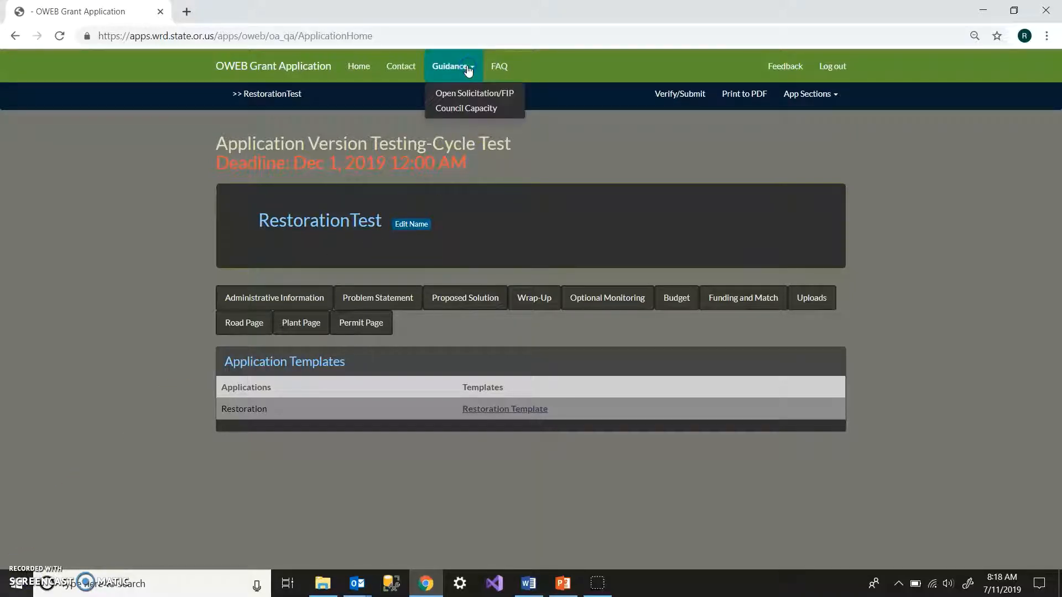
pyautogui.click(464, 92)
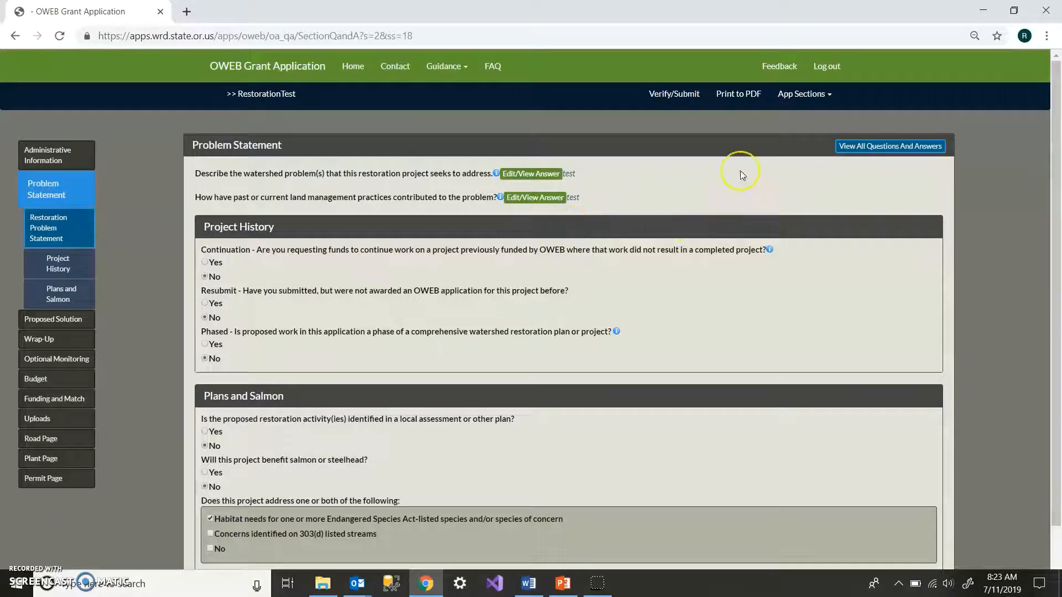
# View the list of application sections from the Problem Statement page and close it
pyautogui.click(811, 101)
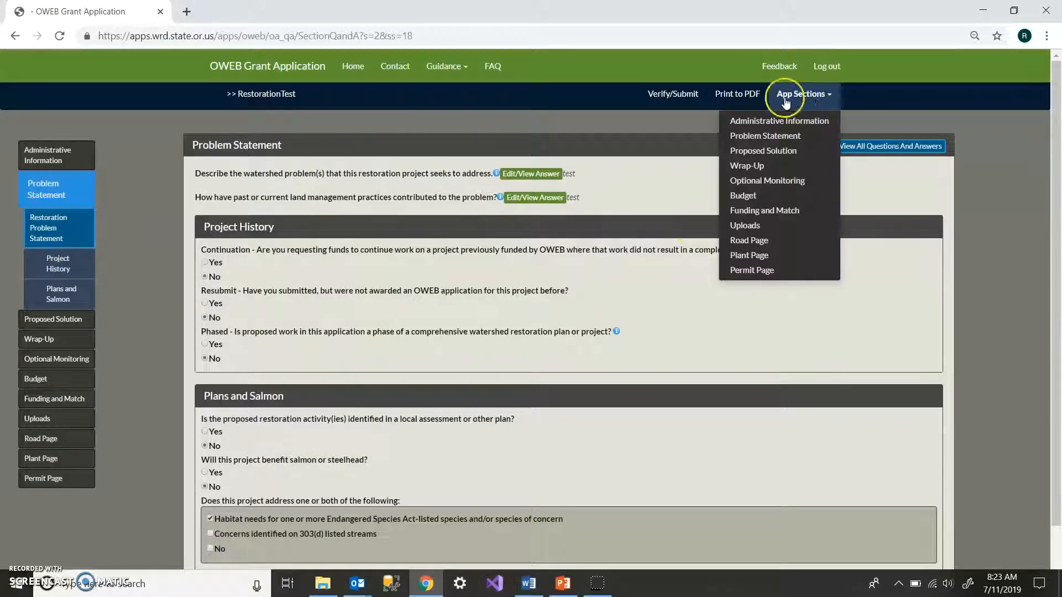
pyautogui.click(620, 128)
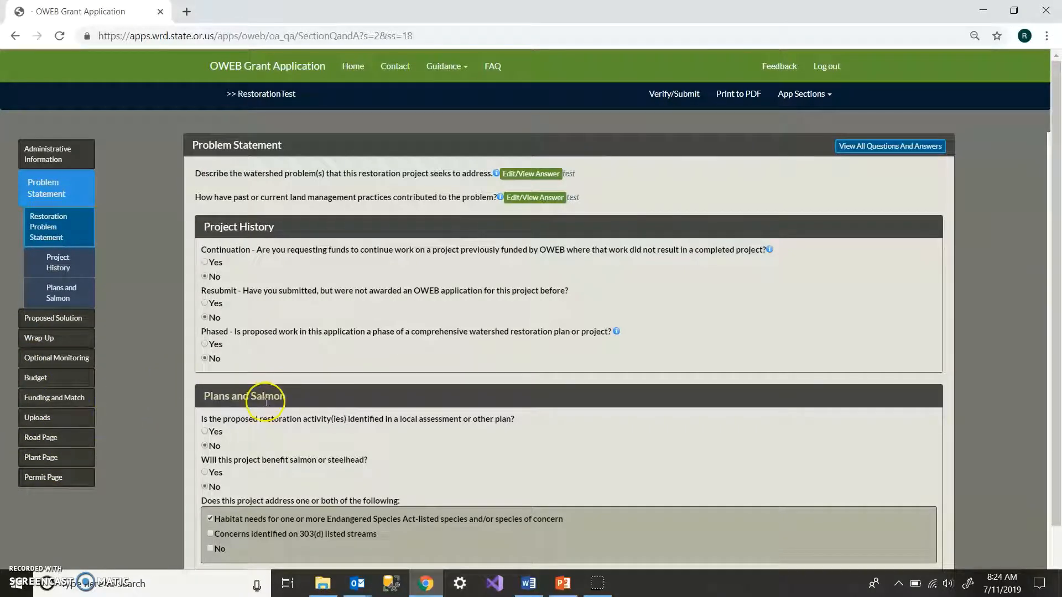
pyautogui.scroll(-1, 262, 403)
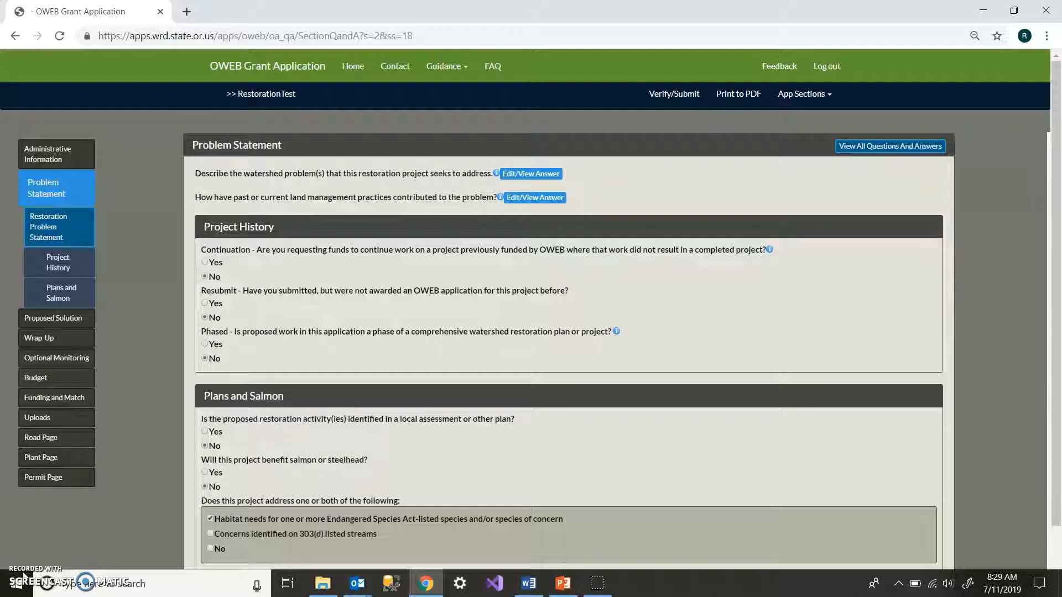
# Answer the question describing the watershed problems the restoration project seeks to address with "test" and save it
pyautogui.moveTo(192, 174); pyautogui.dragTo(487, 174)
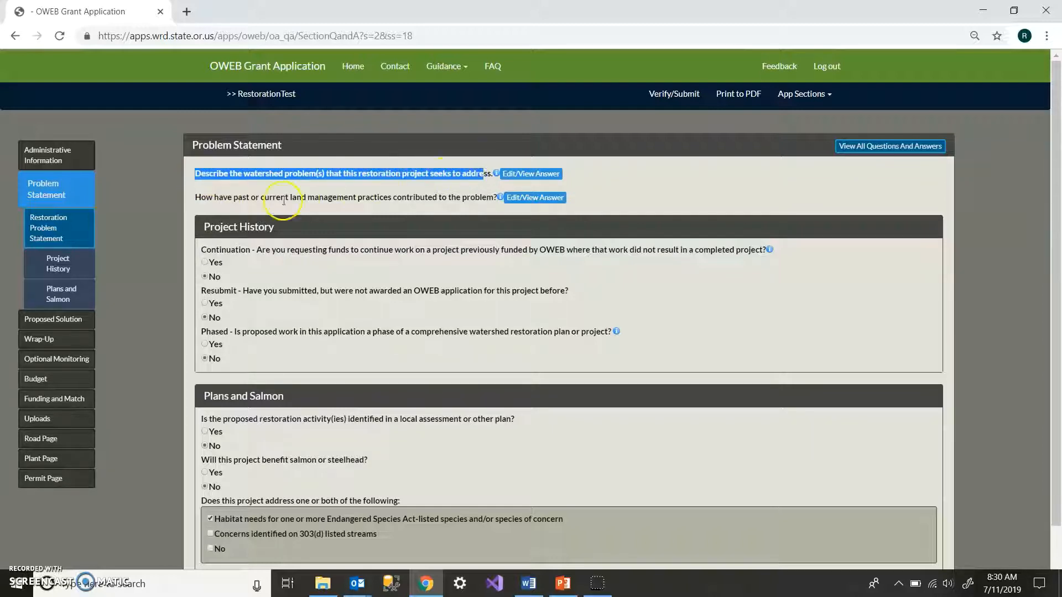
pyautogui.moveTo(200, 198); pyautogui.dragTo(487, 201)
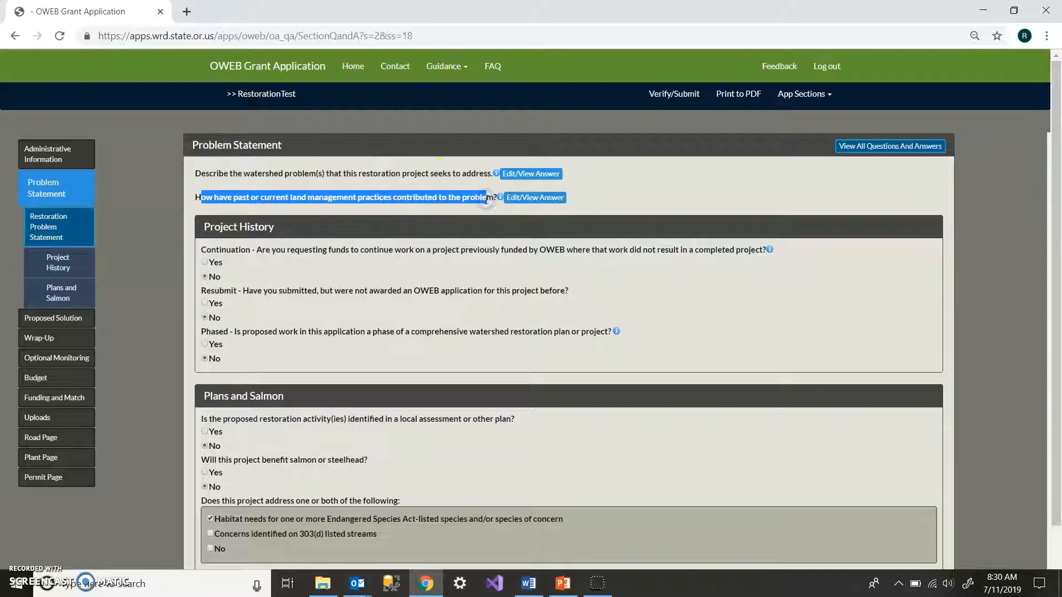
pyautogui.click(525, 175)
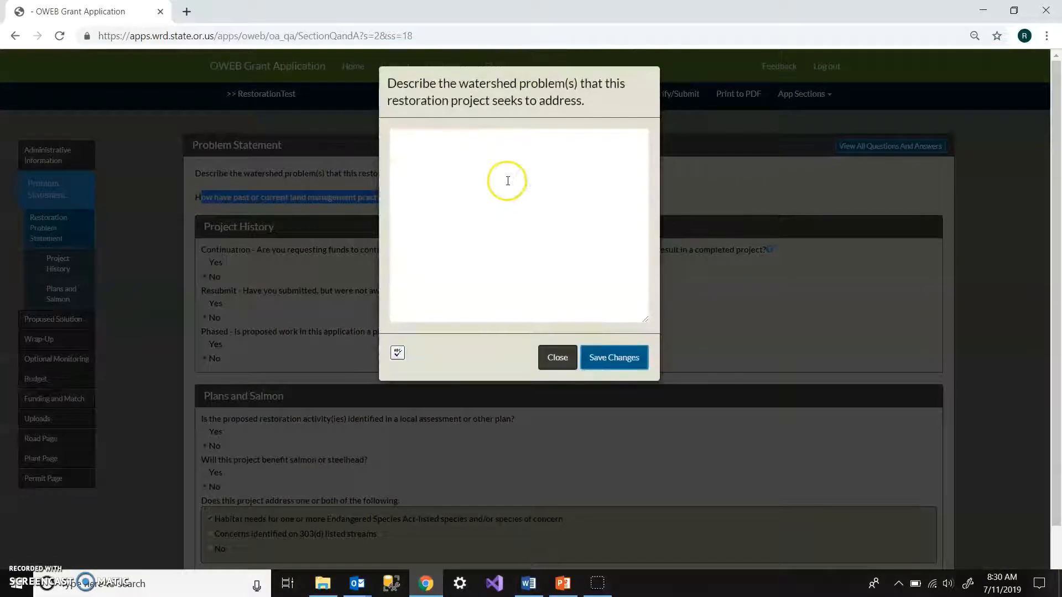
pyautogui.write('test')
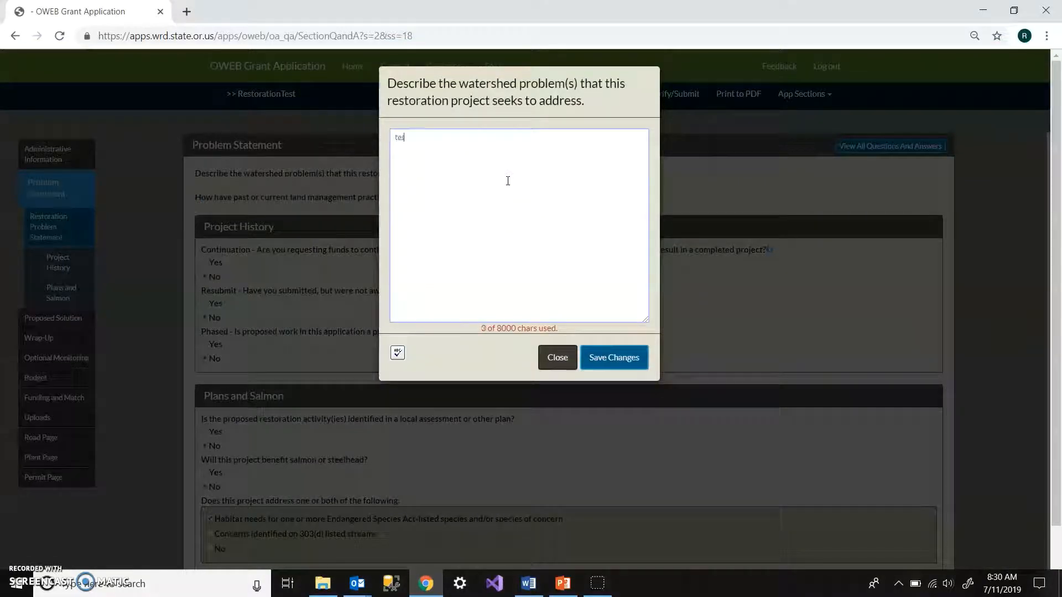
pyautogui.click(598, 364)
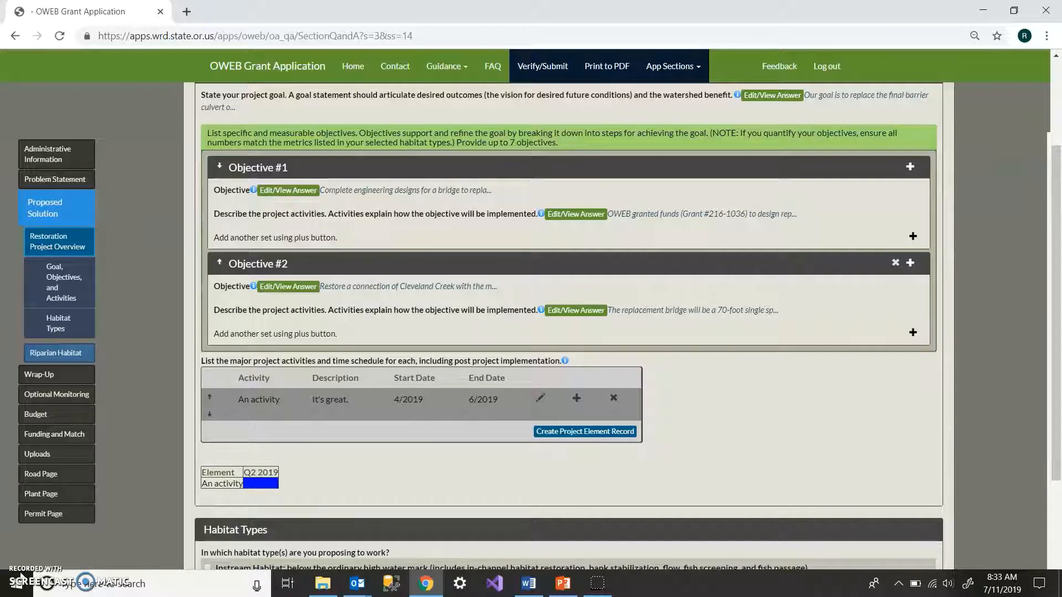
# Start a new project element record with the activity "an awesome activity" and the description "it's great"
pyautogui.click(544, 432)
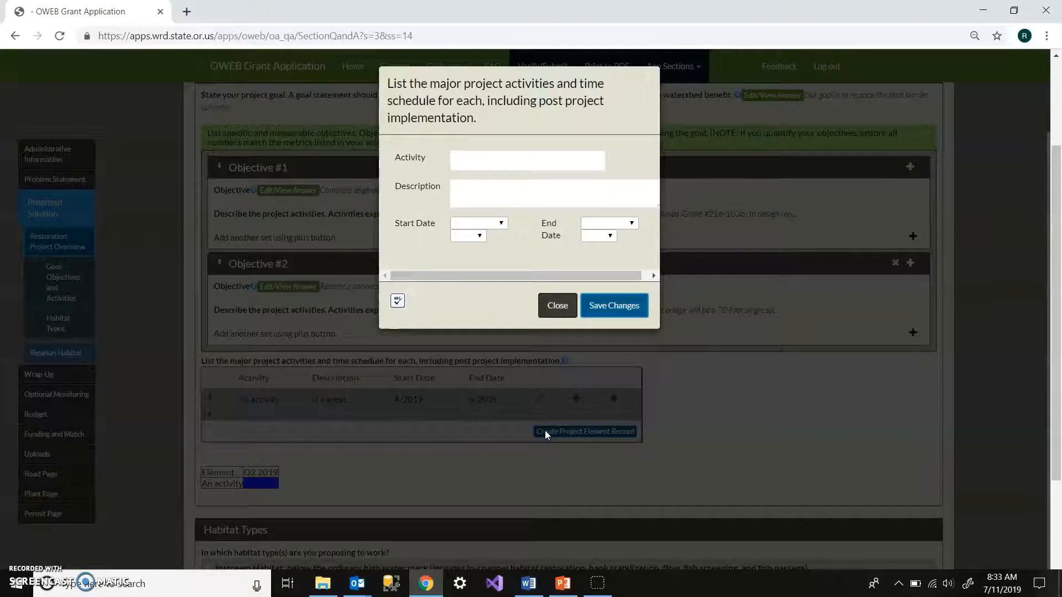
pyautogui.click(470, 159)
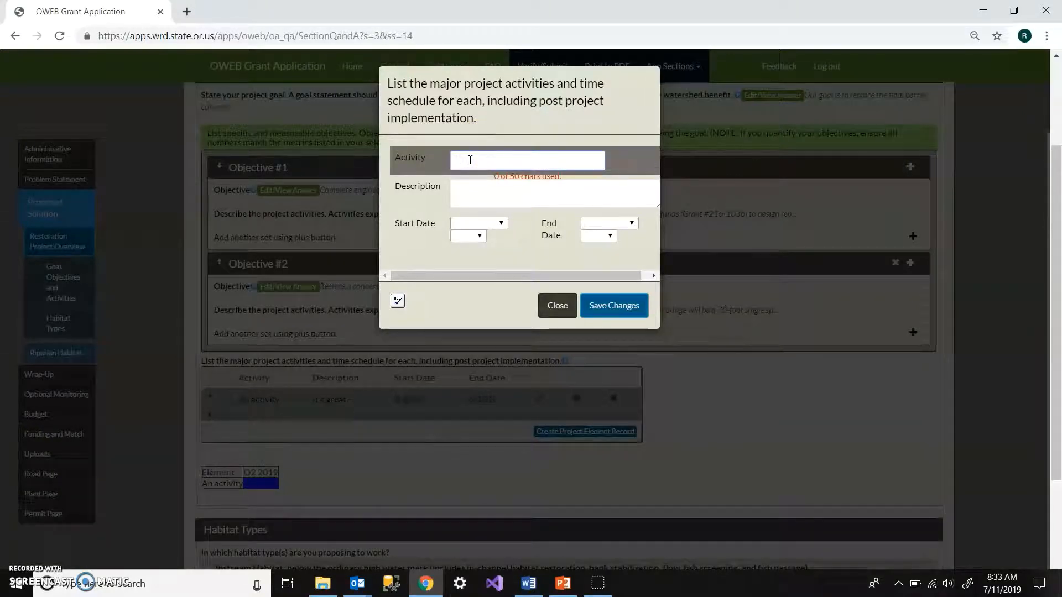
pyautogui.write('an awesome ')
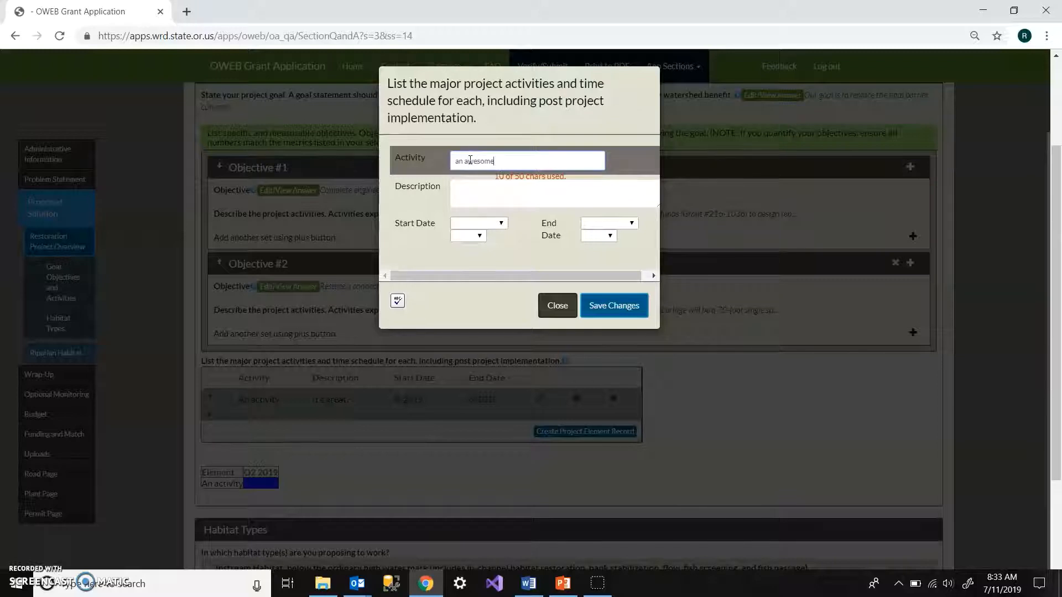
pyautogui.write('activit')
pyautogui.write('y')
pyautogui.click(471, 190)
pyautogui.write('i')
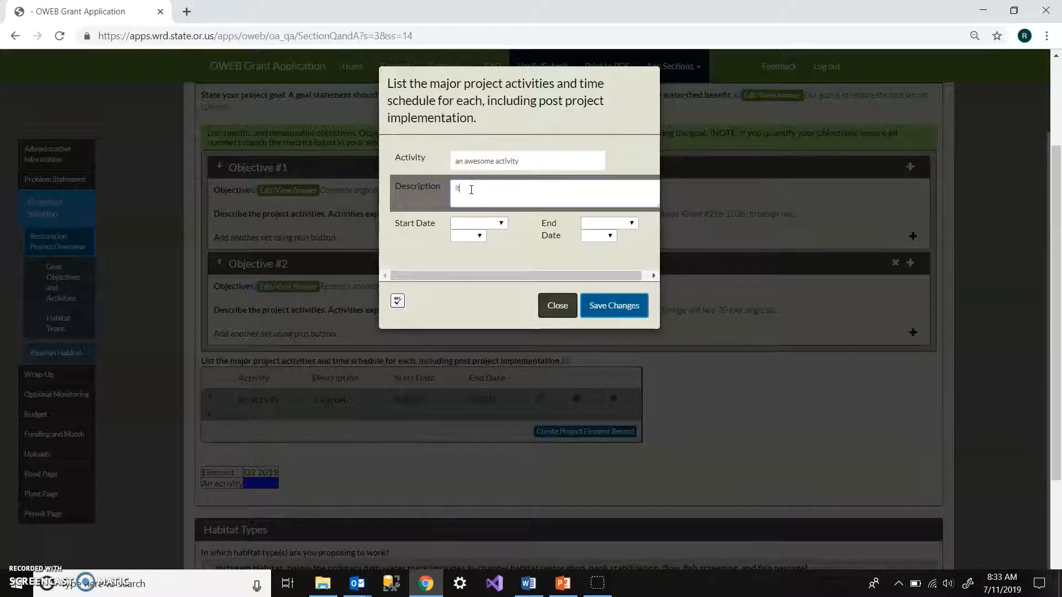
pyautogui.write("t's great")
# Set the record's start date to April 2020 and its end date to July 2020, and save it
pyautogui.click(484, 222)
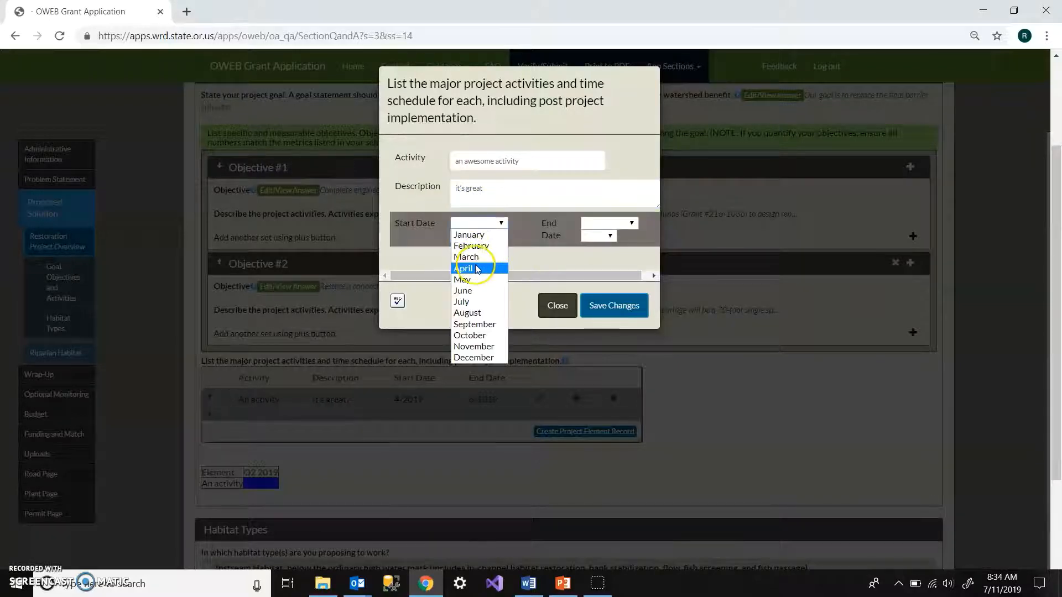
pyautogui.click(477, 269)
pyautogui.click(477, 235)
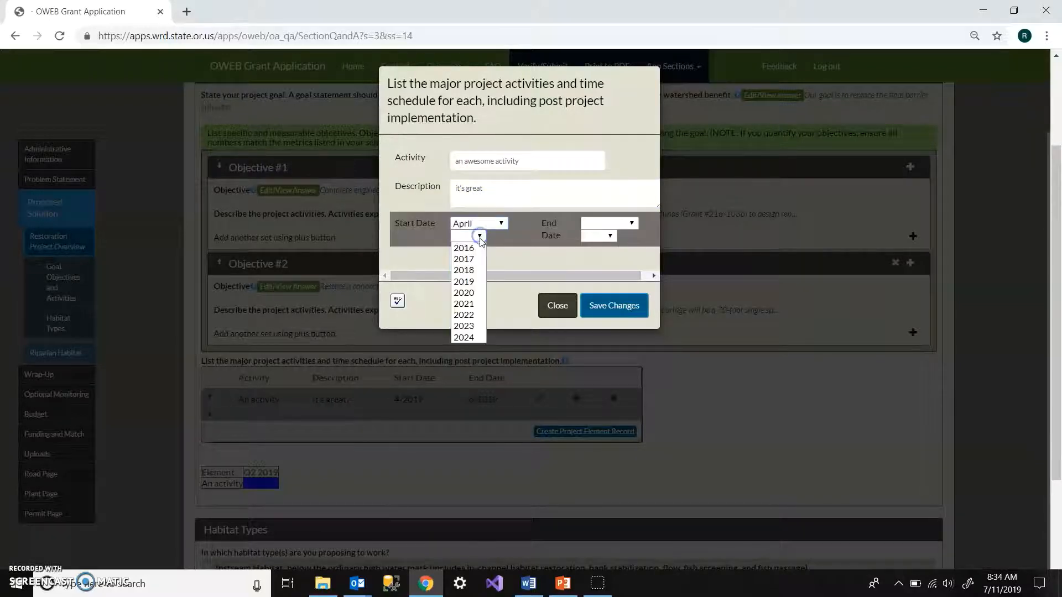
pyautogui.click(471, 292)
pyautogui.click(600, 223)
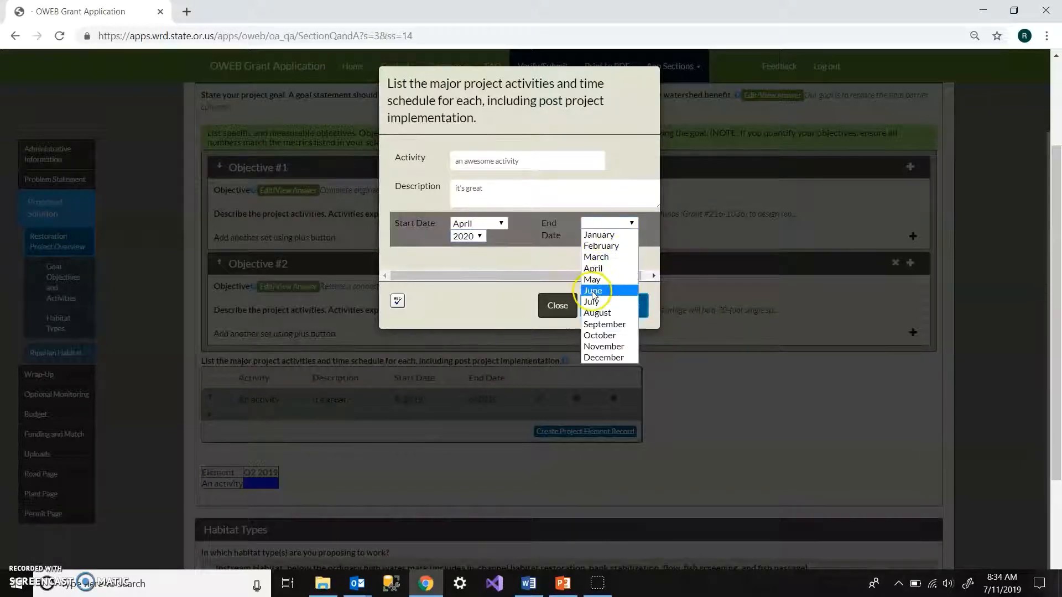
pyautogui.click(591, 302)
pyautogui.click(598, 237)
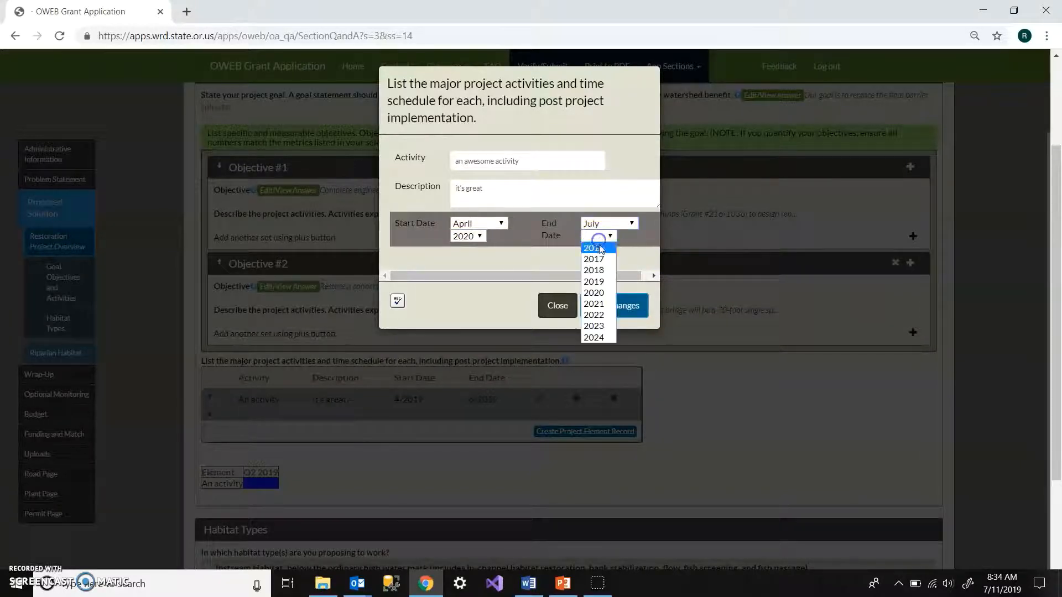
pyautogui.click(594, 292)
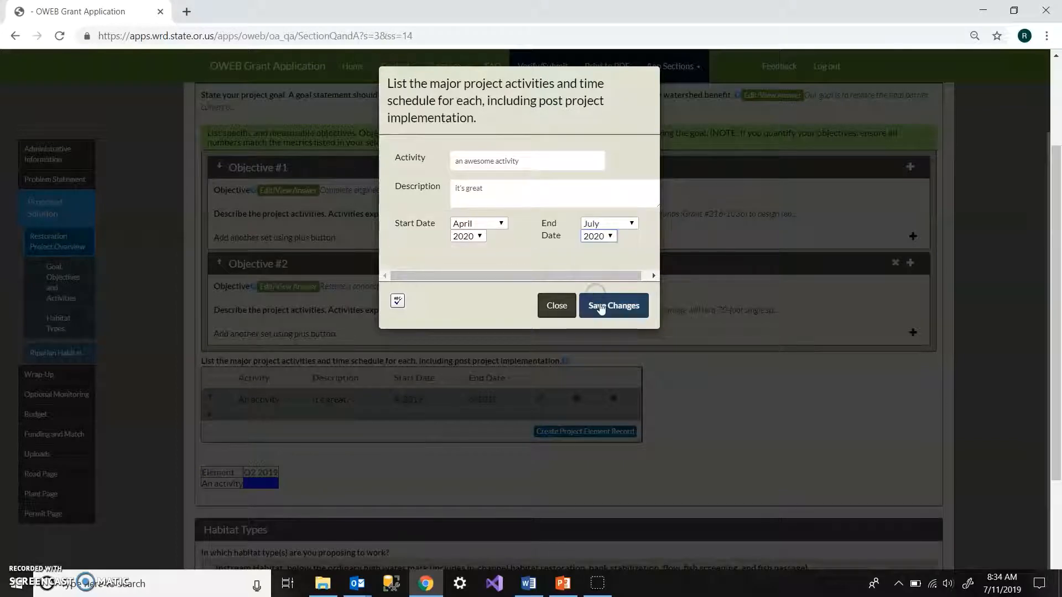
pyautogui.click(600, 307)
pyautogui.click(339, 385)
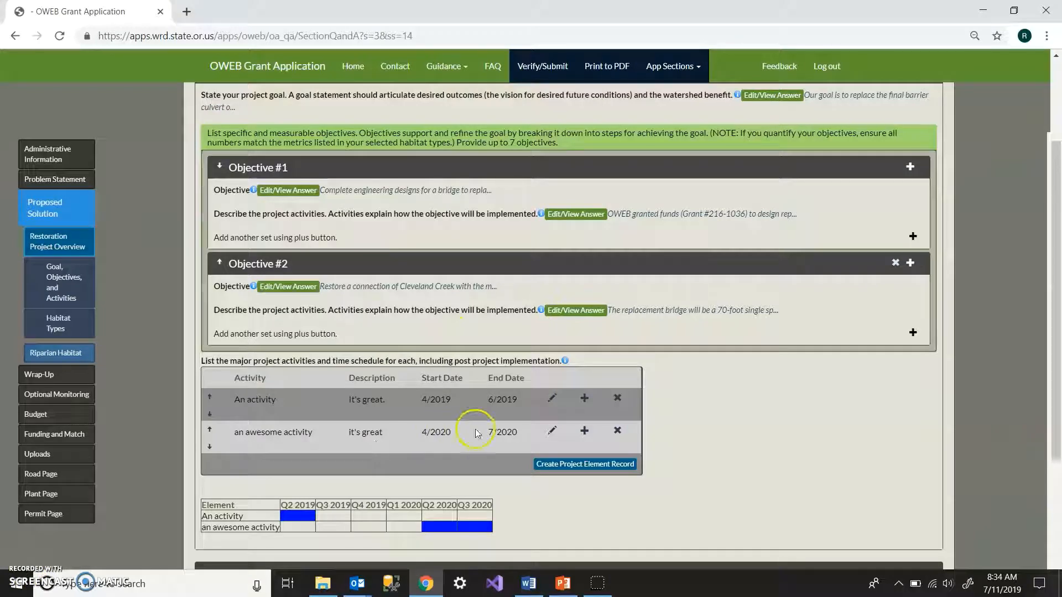
# Open the "an awesome activity" record for editing and close it without saving
pyautogui.click(553, 433)
pyautogui.click(553, 433)
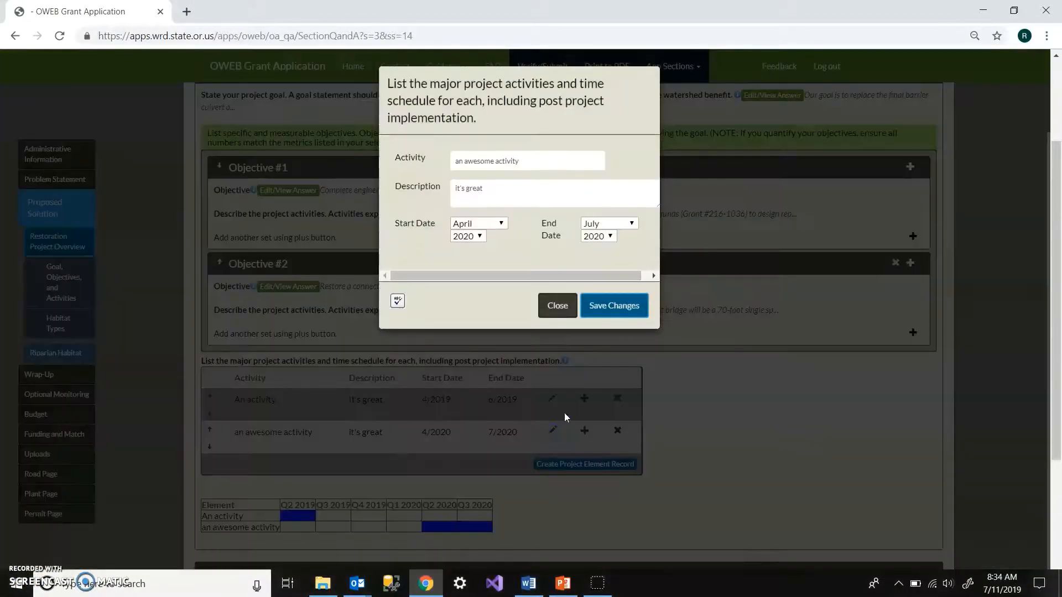
pyautogui.click(557, 308)
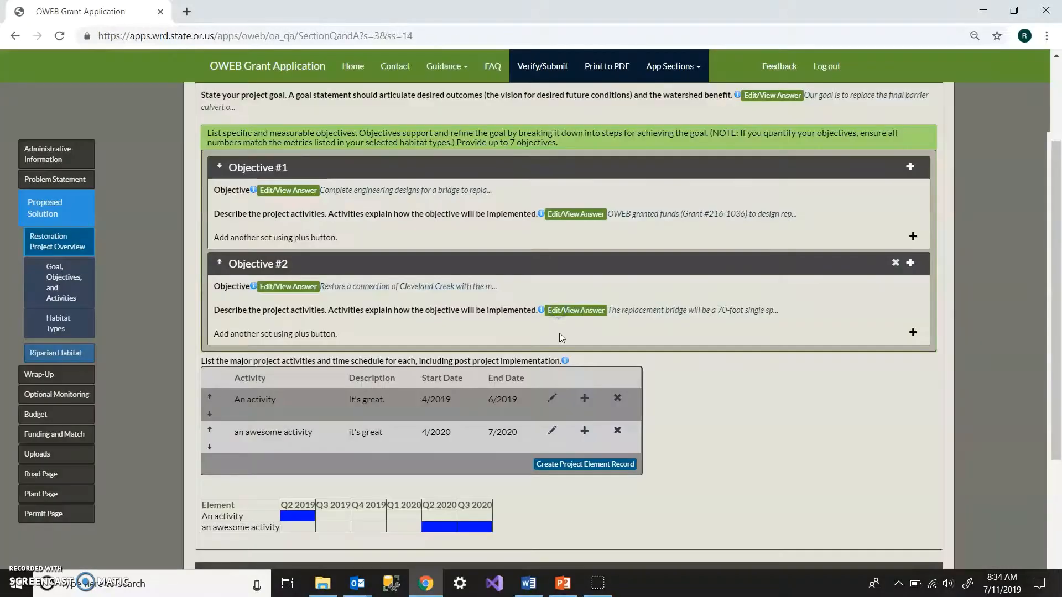
# Duplicate the "an awesome activity" record in the schedule table and delete the copy
pyautogui.click(585, 434)
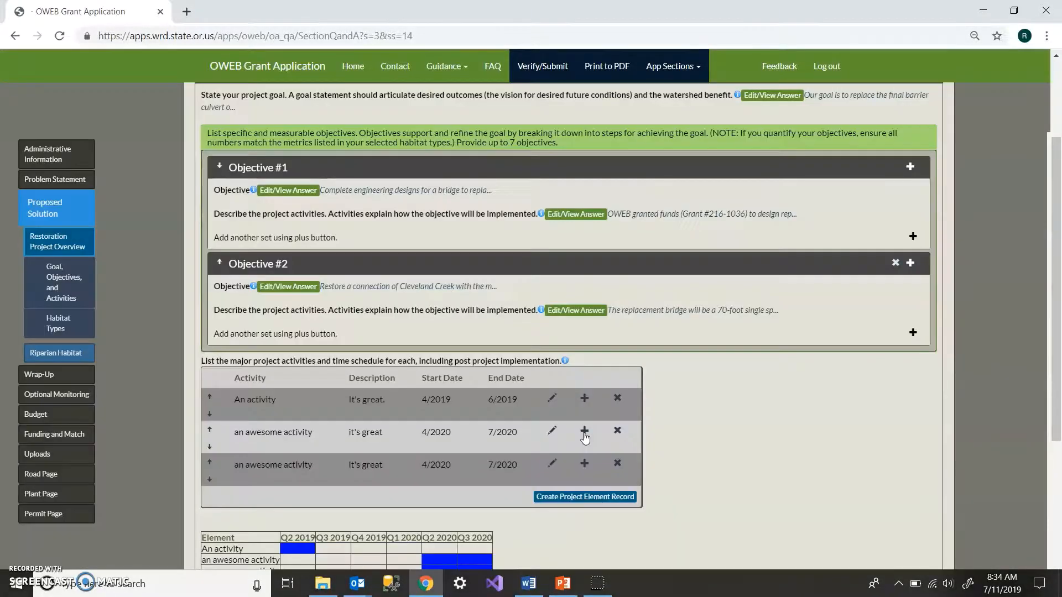
pyautogui.click(618, 464)
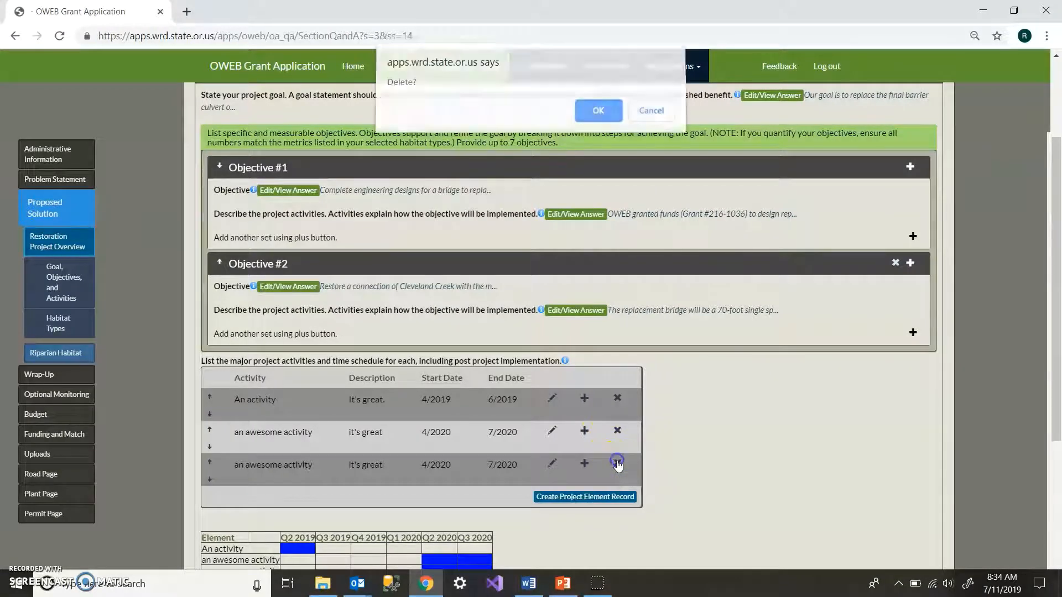
pyautogui.click(597, 116)
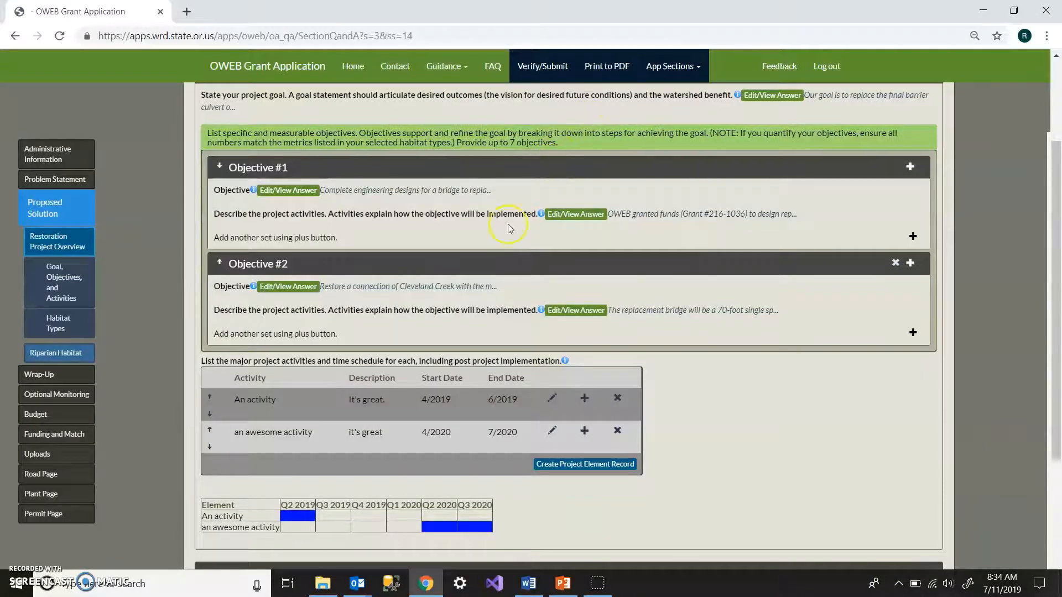
# Move the "an awesome activity" record above "An activity" in the project schedule table
pyautogui.click(210, 432)
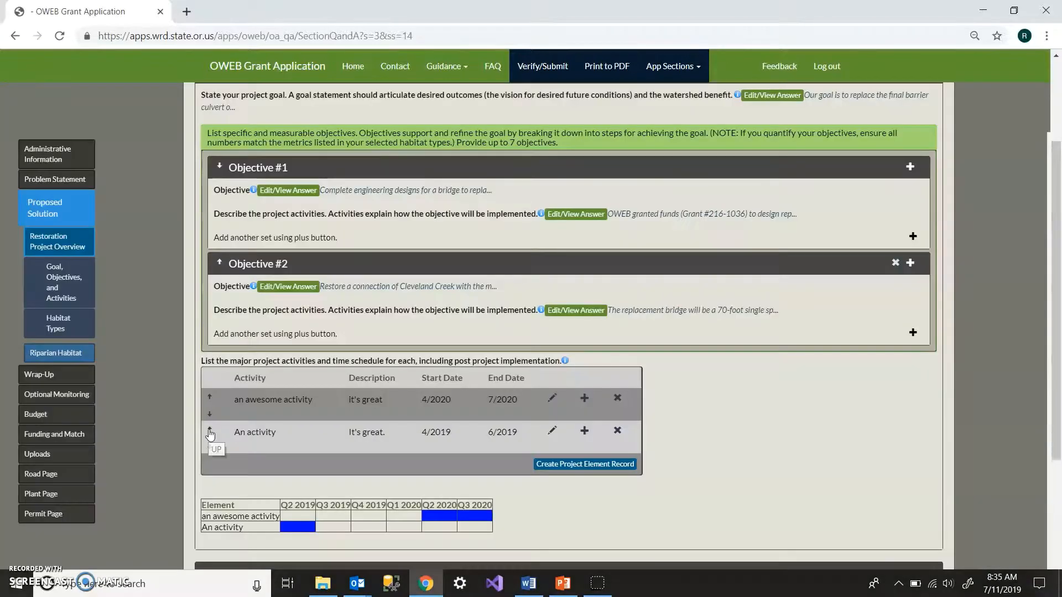
pyautogui.click(20, 578)
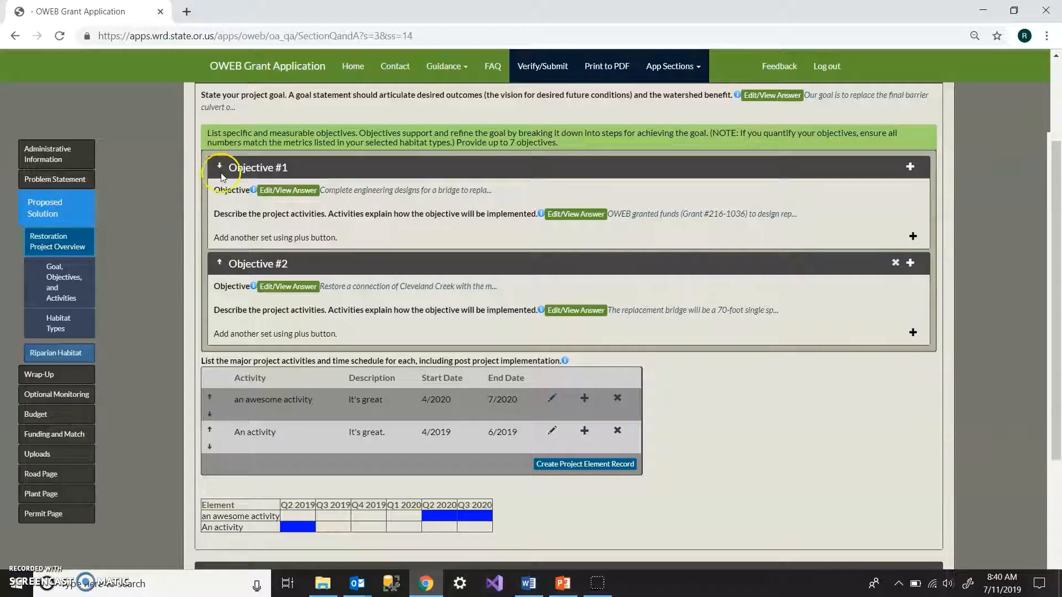
# View Objective #1's objective answer and its project activities description, closing each without saving
pyautogui.moveTo(222, 167); pyautogui.dragTo(300, 173)
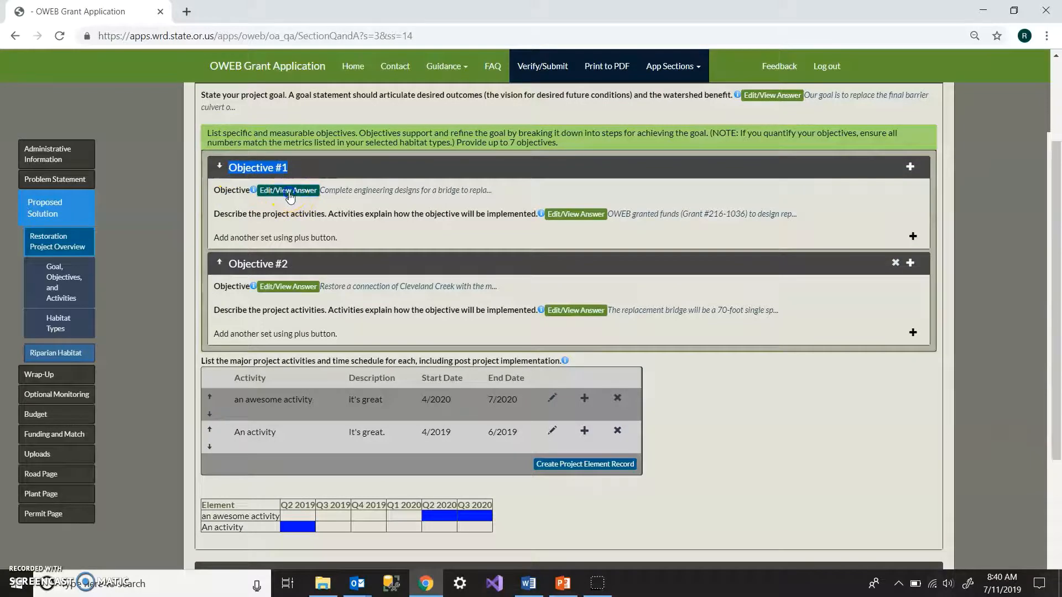
pyautogui.click(288, 190)
pyautogui.click(555, 340)
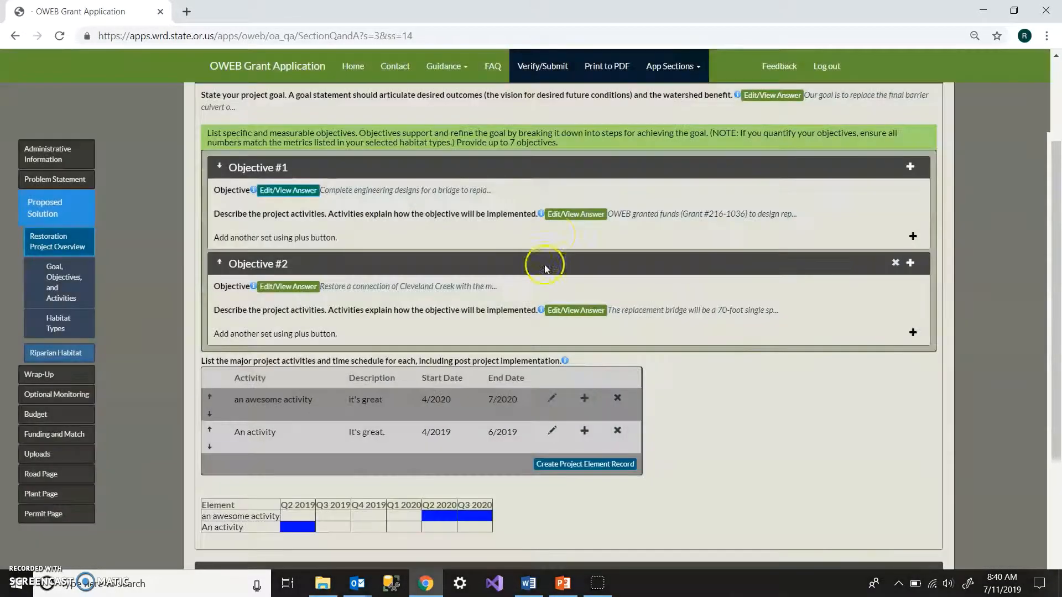
pyautogui.click(574, 219)
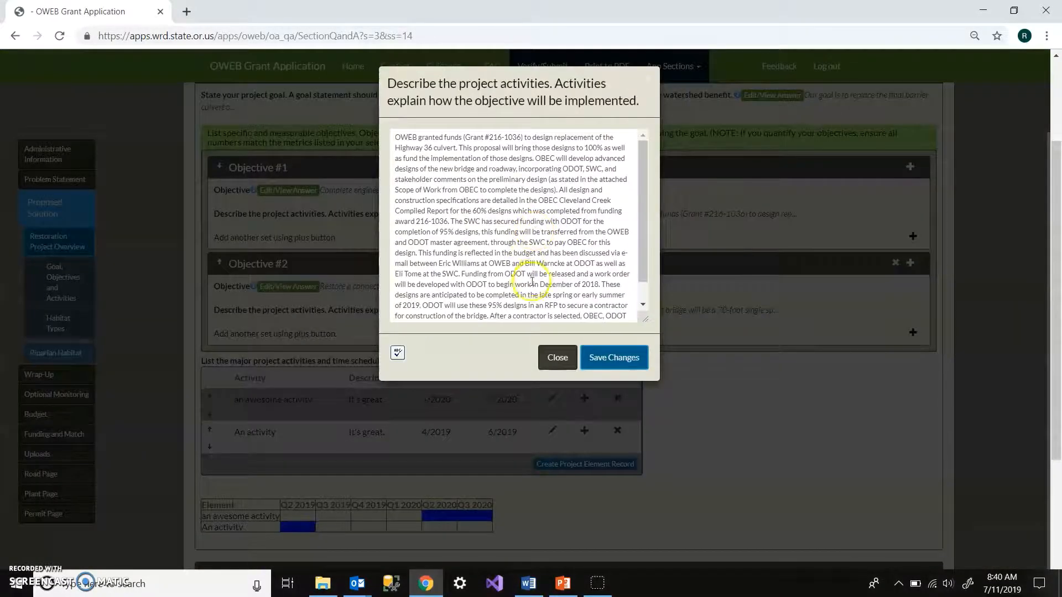
pyautogui.click(555, 358)
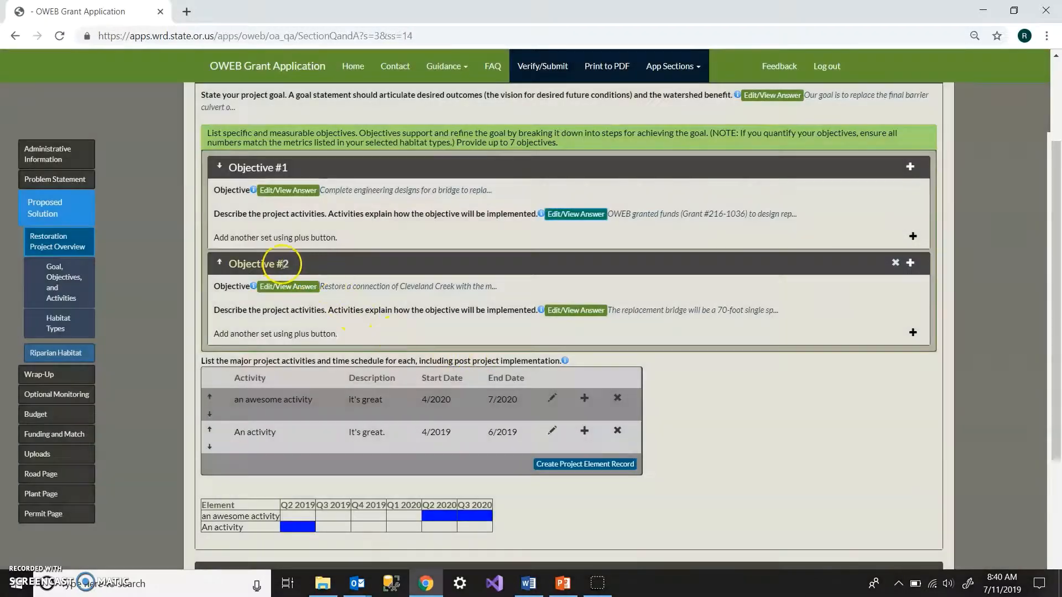
# View the project activities description of Objective #2 and close it without saving
pyautogui.moveTo(290, 266); pyautogui.dragTo(237, 268)
pyautogui.click(575, 311)
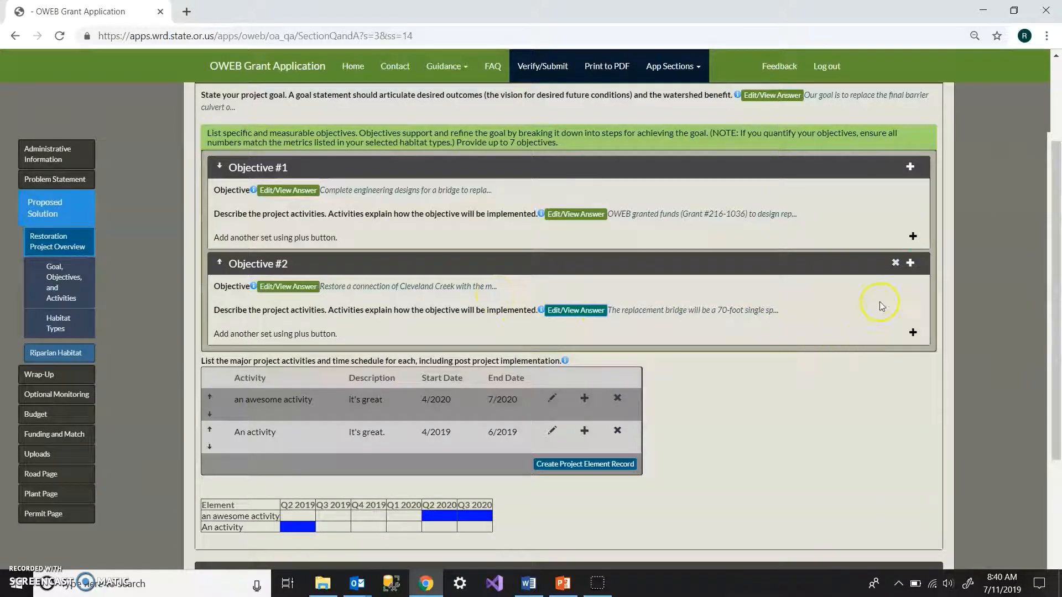
# Add another objective set below Objective #2, open its blank objective answer, and delete the added set
pyautogui.click(912, 334)
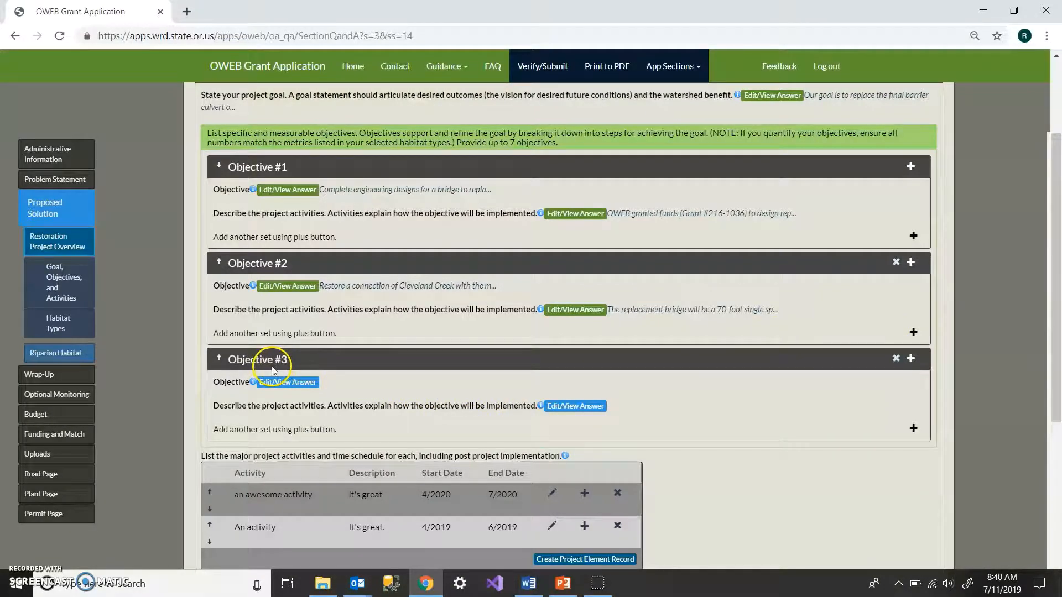
pyautogui.click(278, 386)
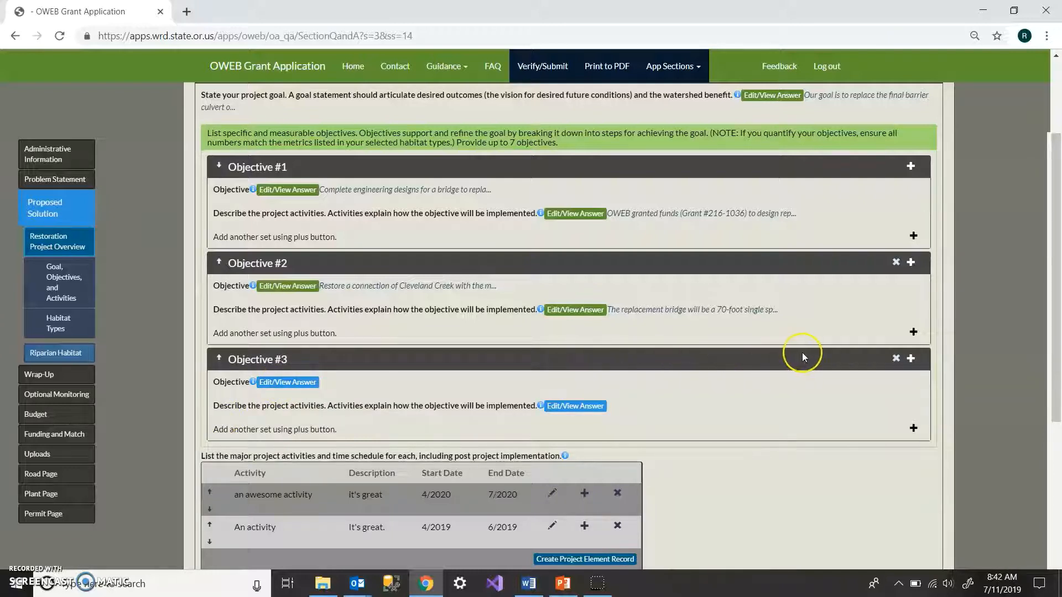
pyautogui.click(897, 360)
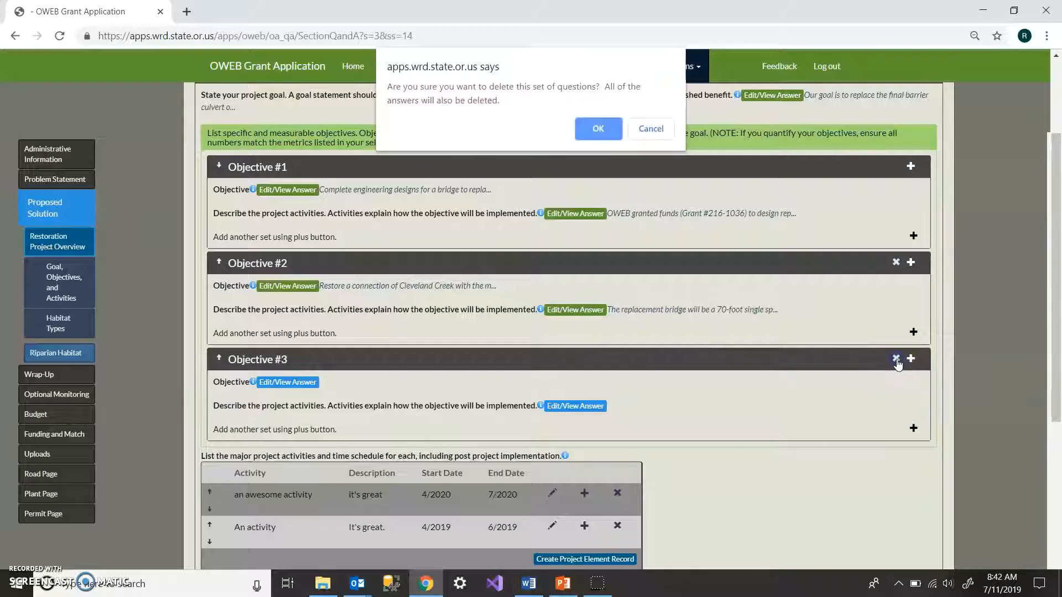
pyautogui.click(599, 130)
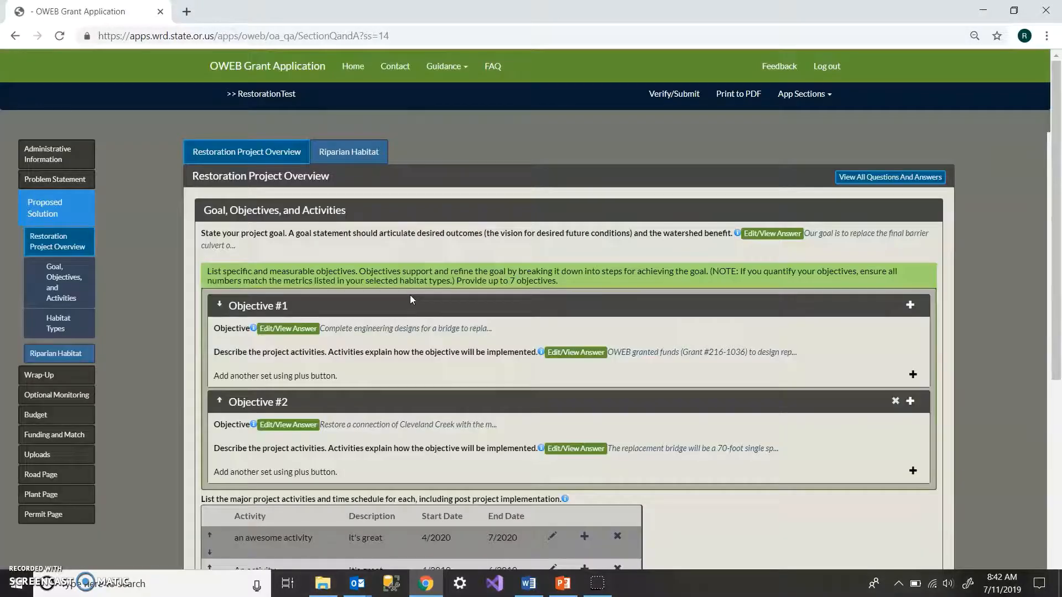
# Move Objective #2 above Objective #1 in the list of objectives
pyautogui.click(220, 402)
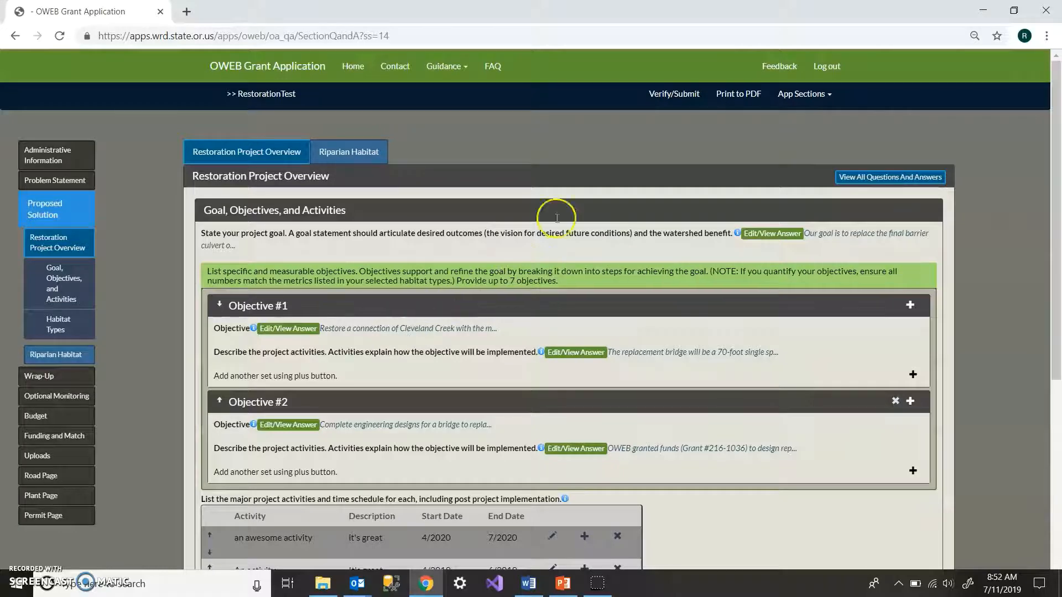
# Verify the application for missing answers and go to the missing question about past or current land management practices
pyautogui.click(671, 95)
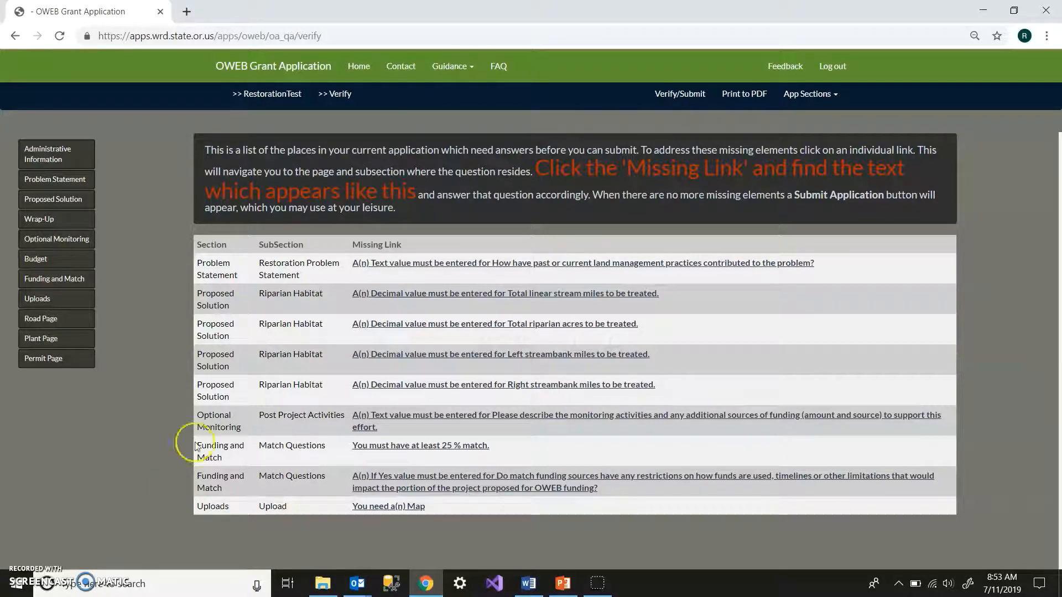
pyautogui.click(395, 269)
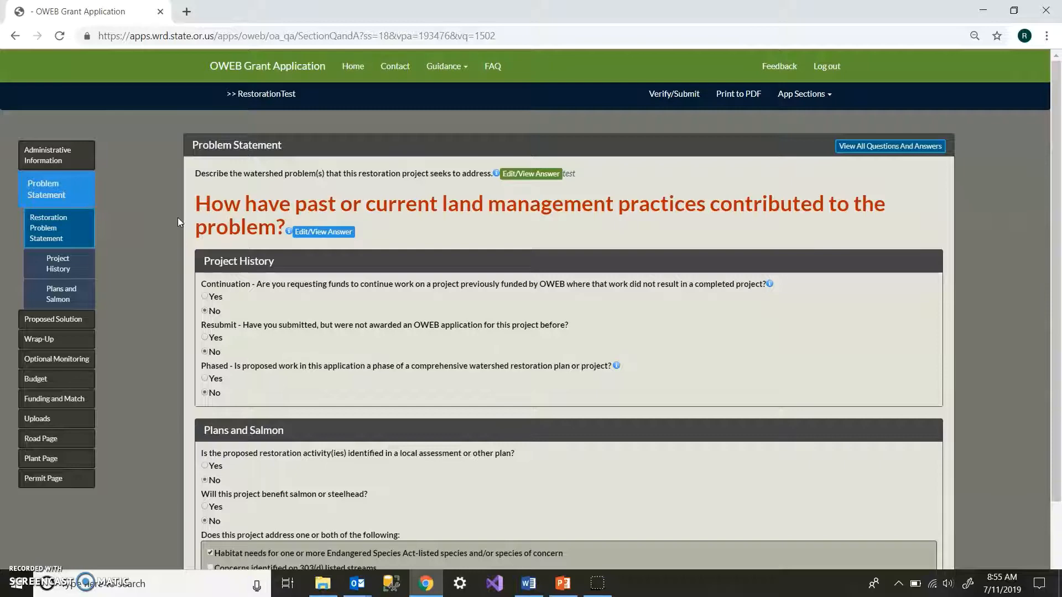
# Answer the land management practices question with "test", save the answer, and verify the application again
pyautogui.moveTo(193, 206); pyautogui.dragTo(286, 226)
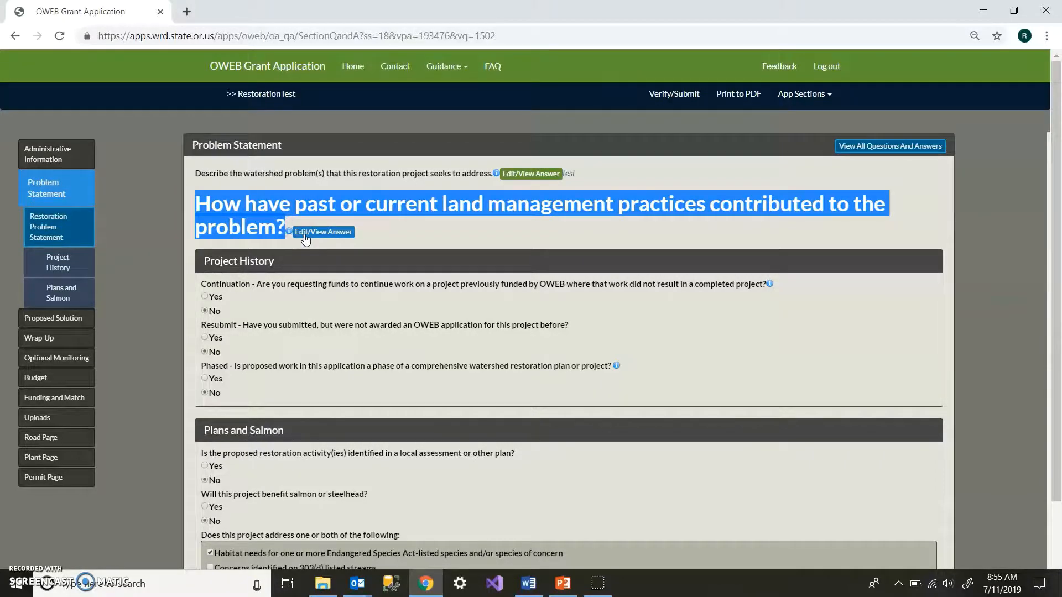
pyautogui.click(304, 232)
pyautogui.click(437, 208)
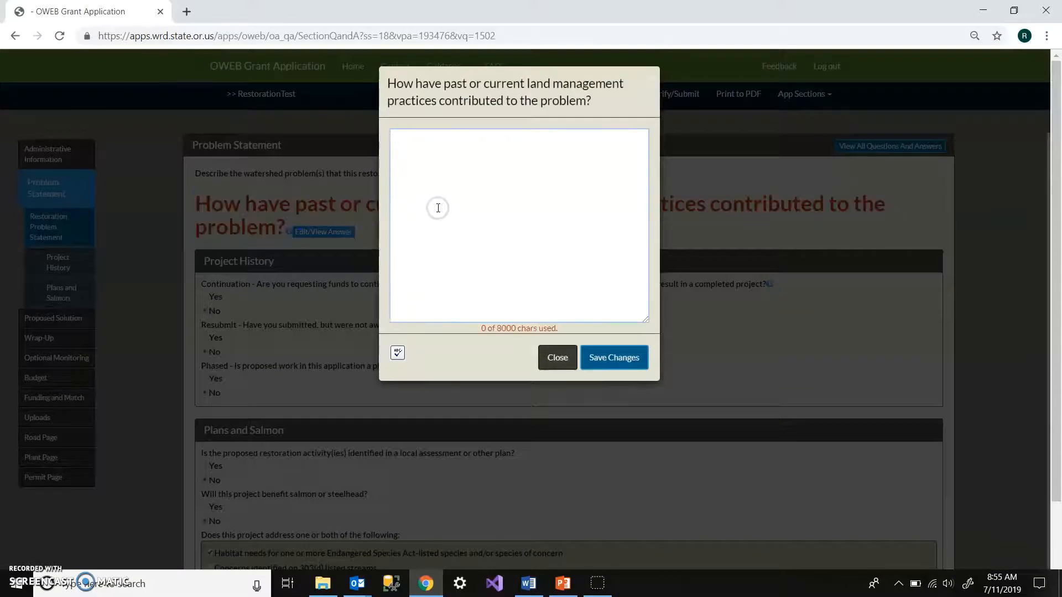
pyautogui.write('test')
pyautogui.click(601, 360)
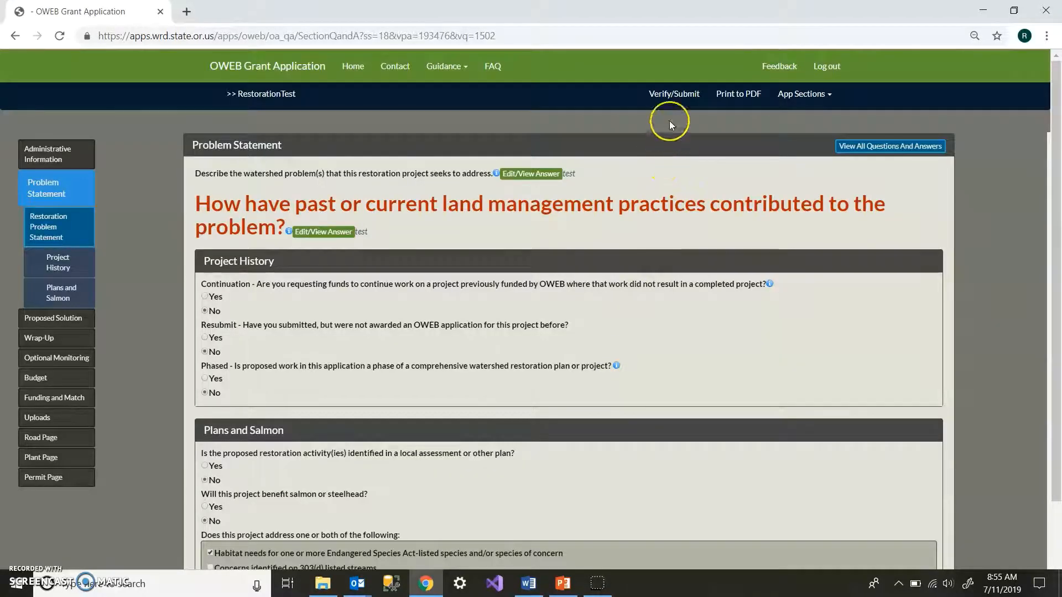
pyautogui.click(671, 95)
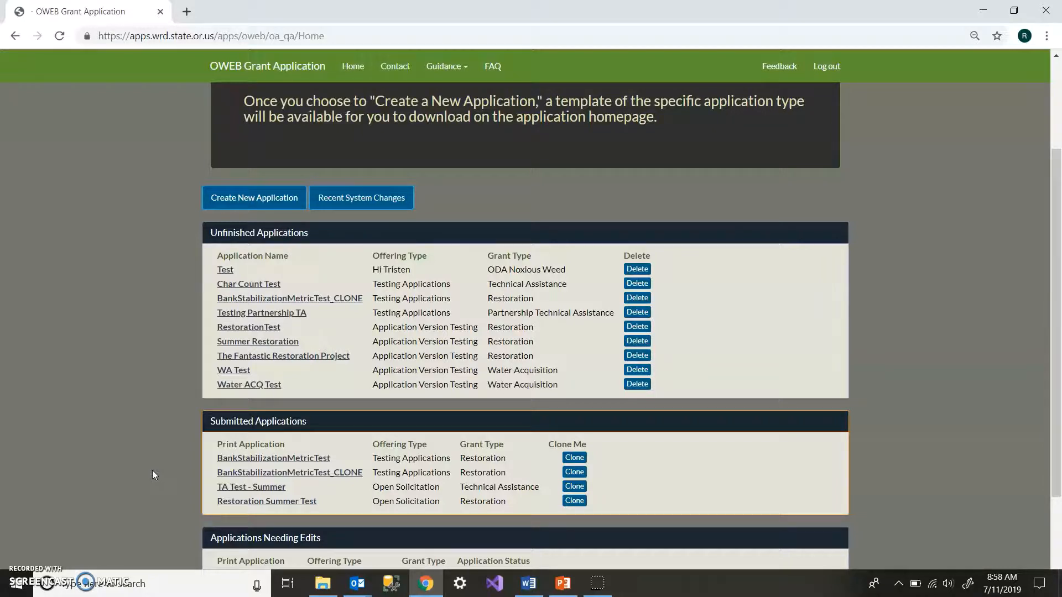
# Clone the submitted application "TA Test - Summer" into the unfinished applications
pyautogui.click(575, 487)
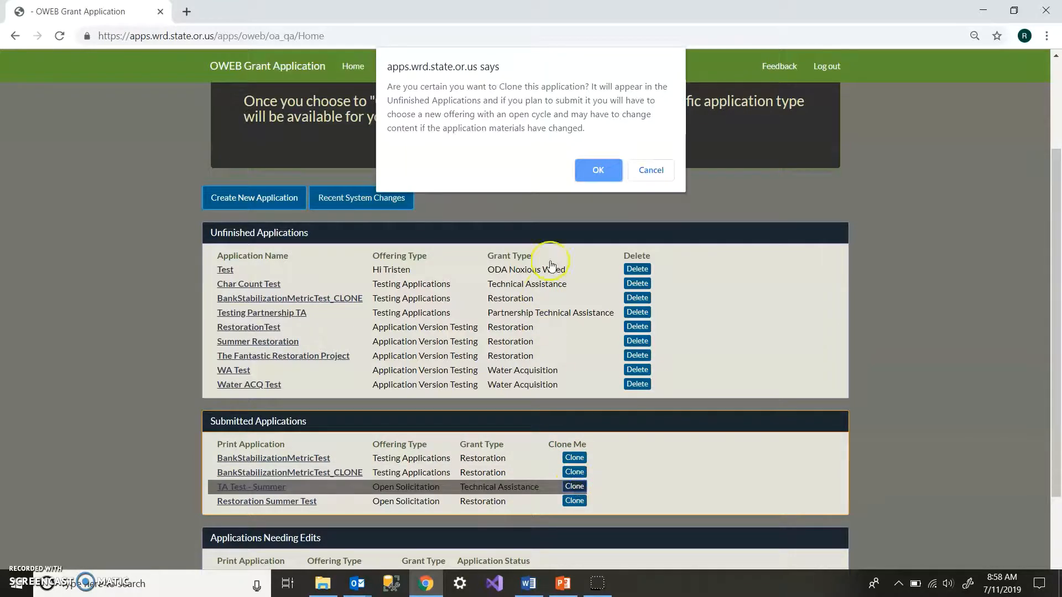
pyautogui.click(598, 170)
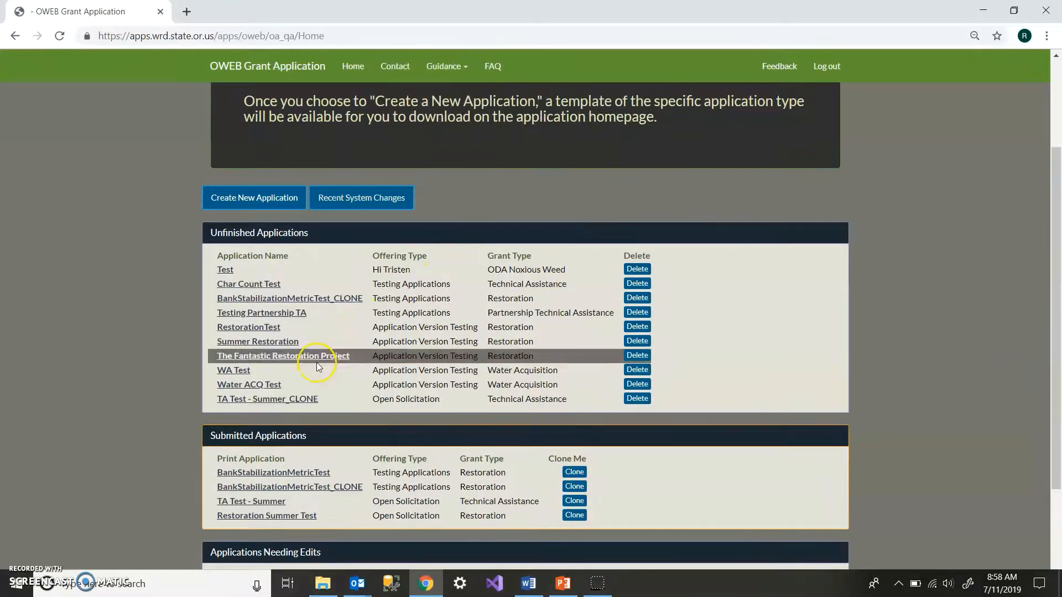